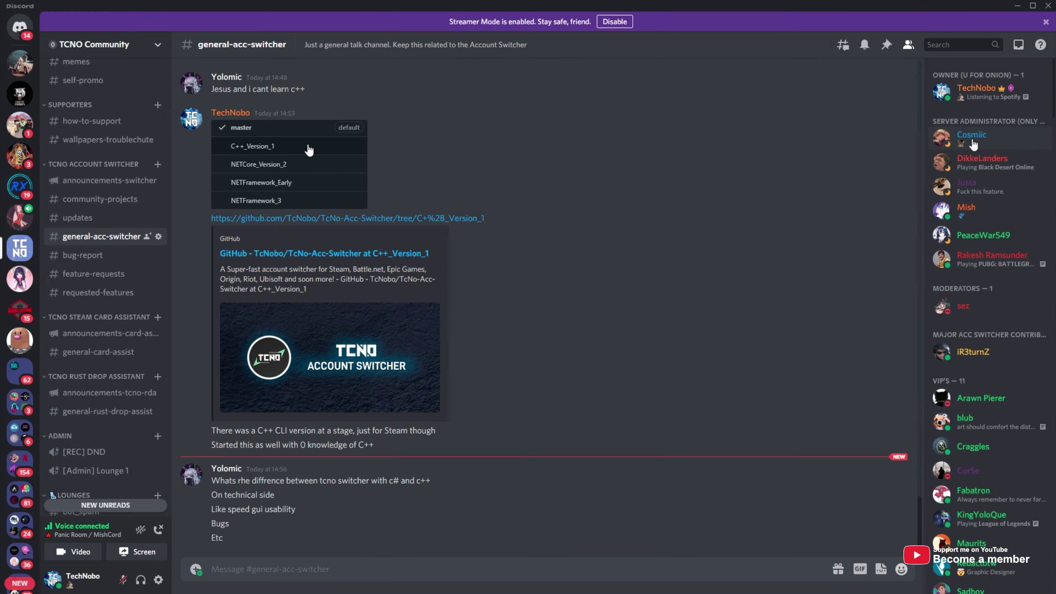
- Bring up the member Cosmic's options menu, then dismiss it without blocking
right_click(967, 144)
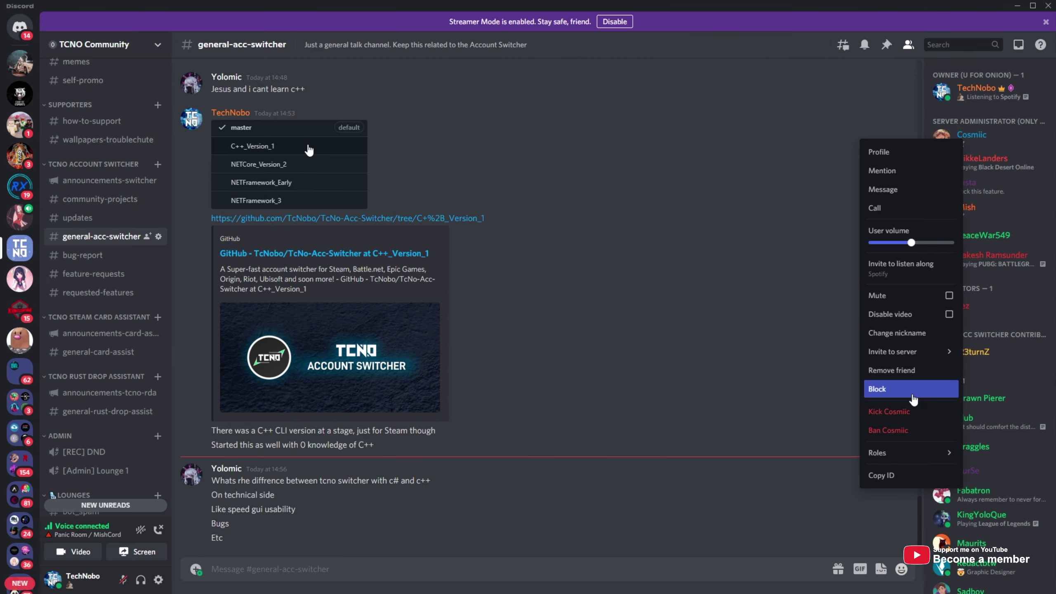
click(836, 377)
mouse_move(528, 218)
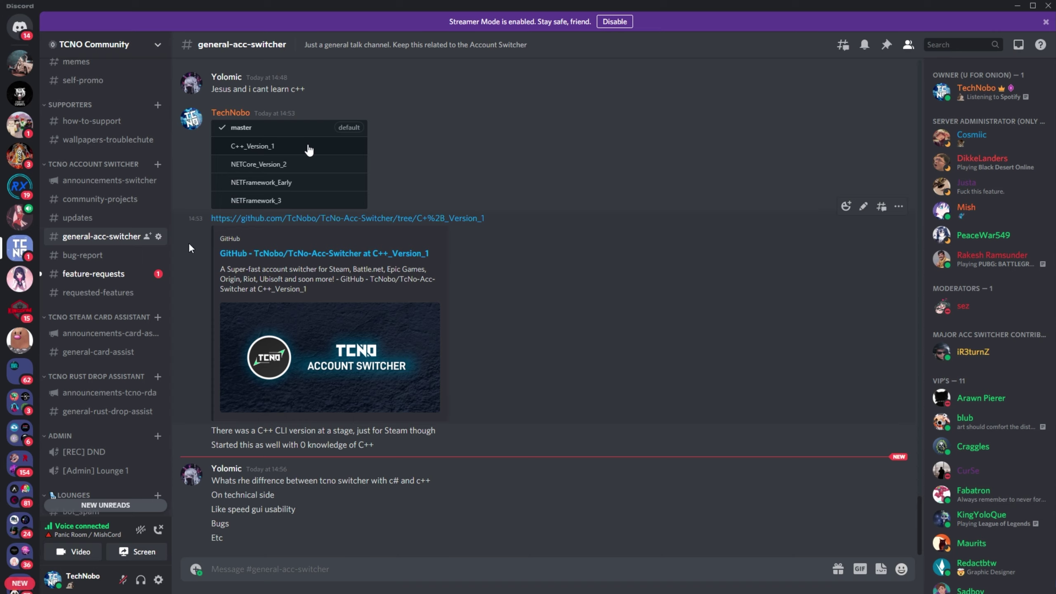
- Turn off direct messages from server members in TCNO Community's privacy settings and confirm with Done
right_click(18, 246)
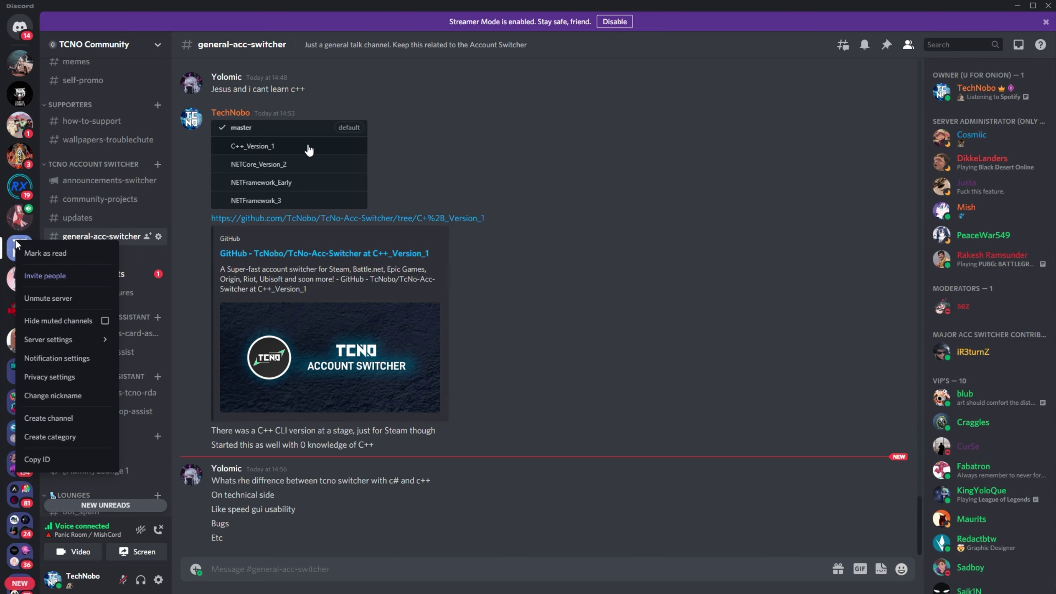
click(50, 377)
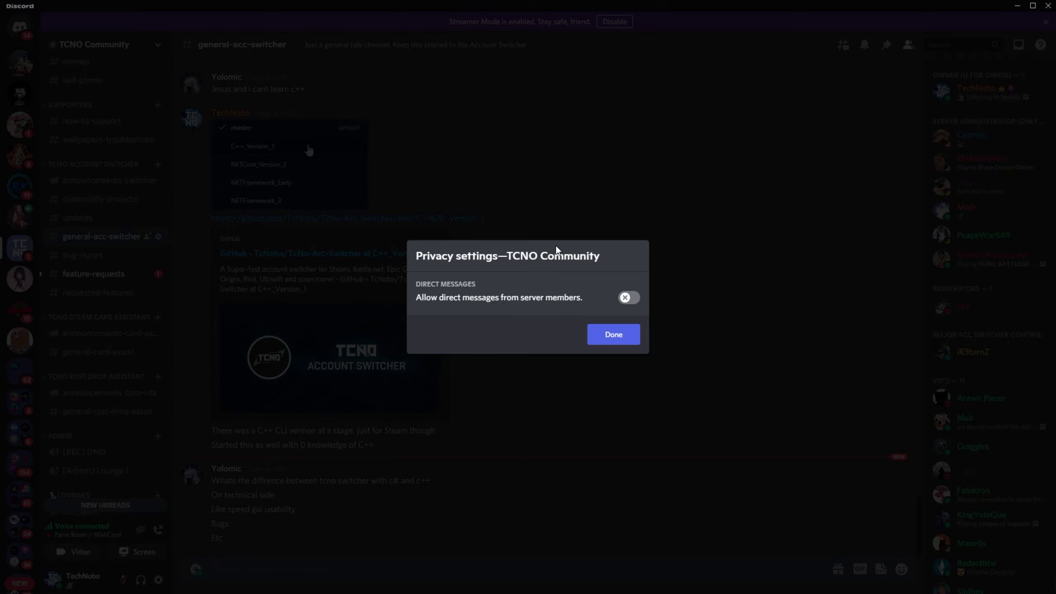
click(607, 335)
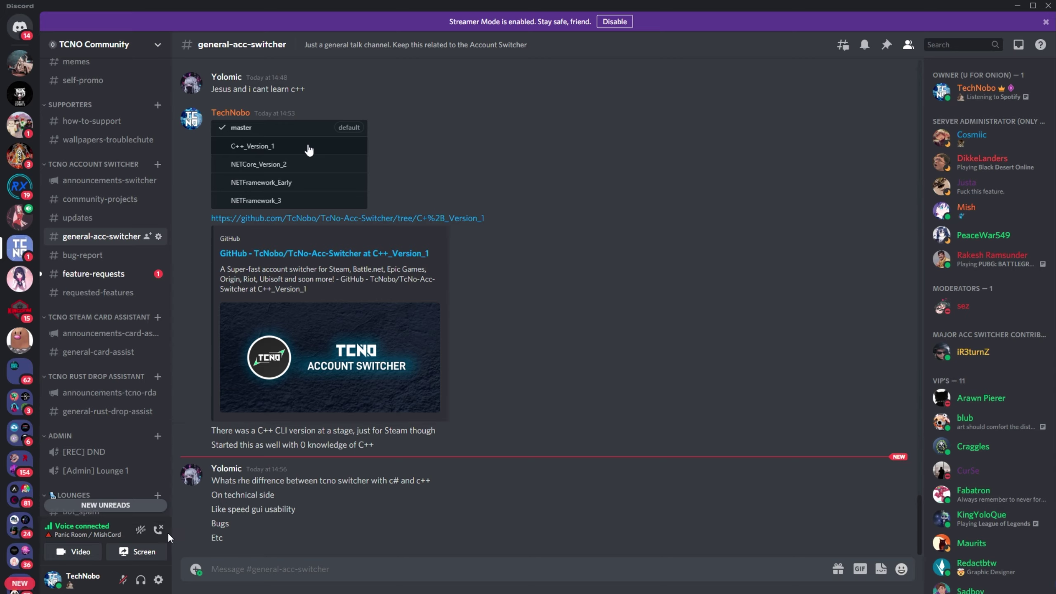
- Show the Privacy & safety page of User Settings, where server-member DMs are off
click(159, 581)
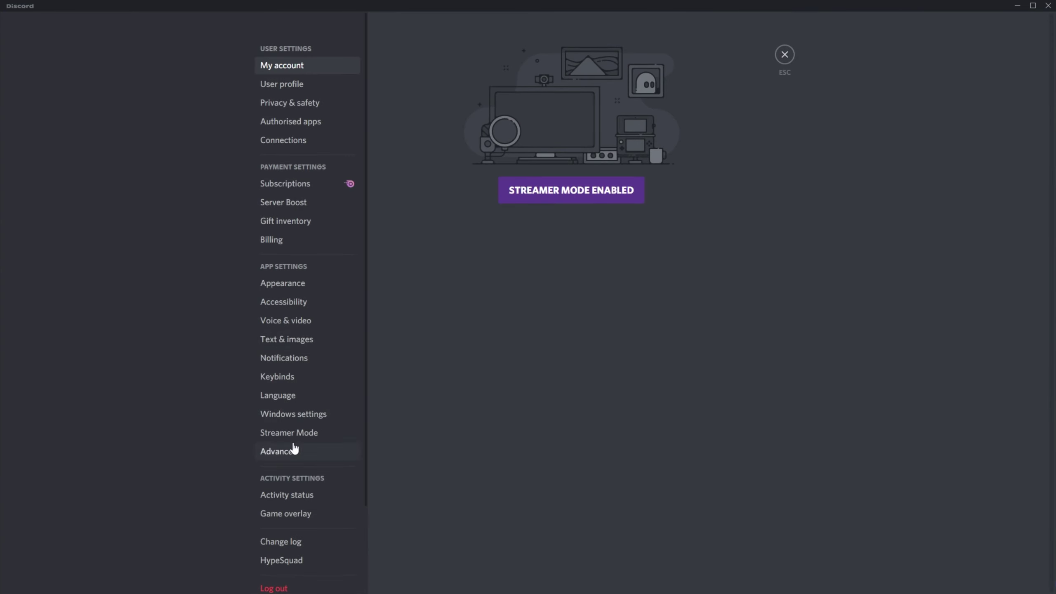
click(322, 105)
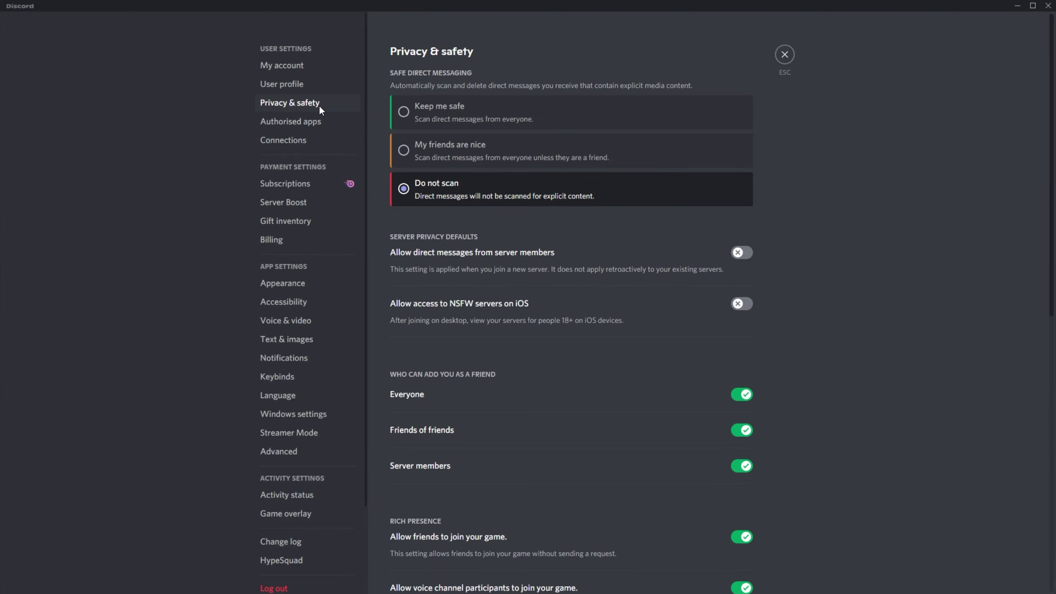